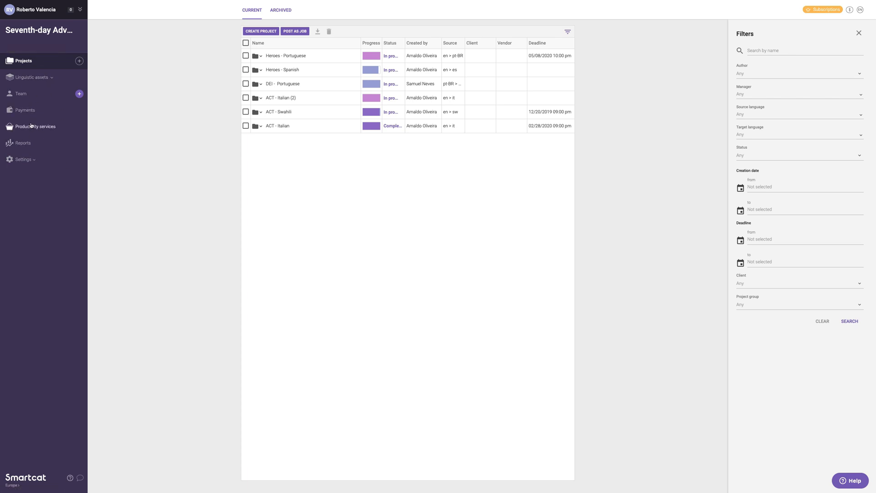
- Switch to the personal workspace and view the details of the Machine translation service under Productivity services
{"action": "left_click", "coordinate": [81, 10]}
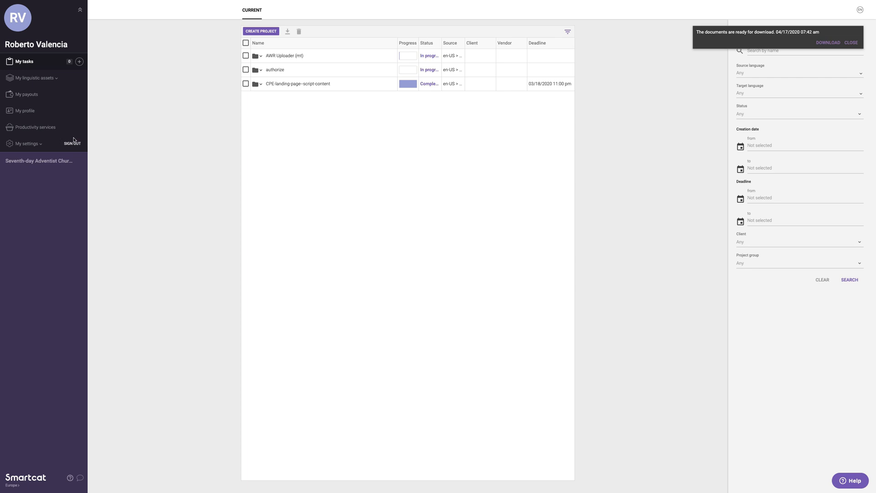
{"action": "left_click", "coordinate": [51, 128]}
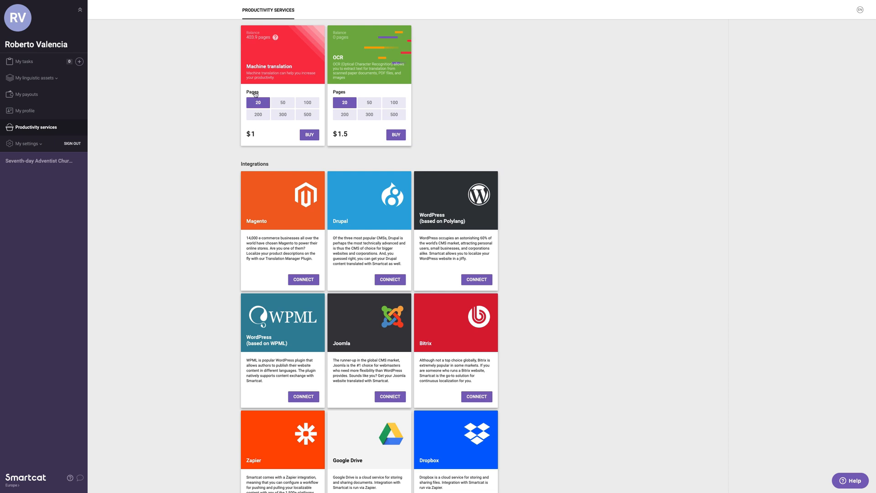
{"action": "mouse_move", "coordinate": [276, 39]}
{"action": "left_click", "coordinate": [263, 79]}
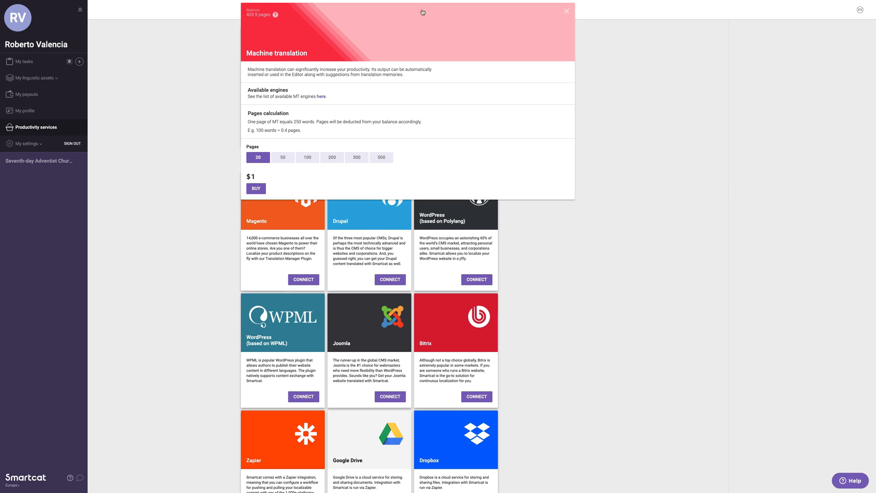
{"action": "left_click", "coordinate": [568, 12]}
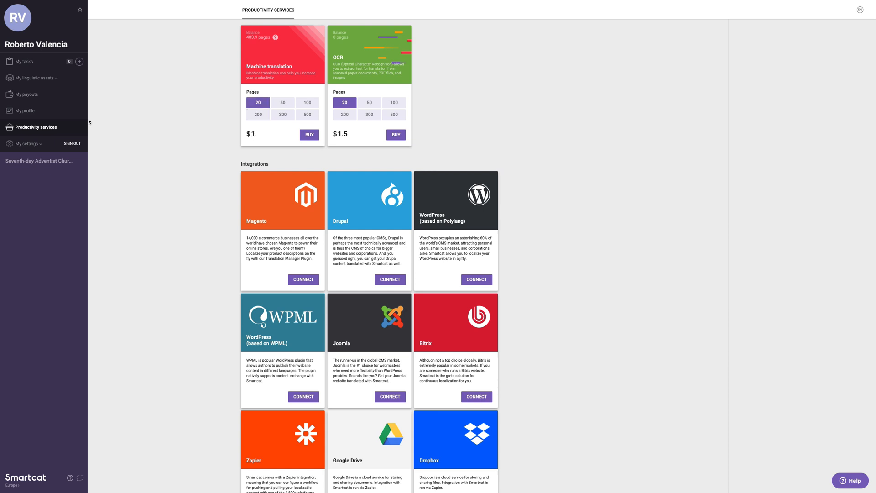
- Start a new project from My tasks and upload the ten JSON documents, including authorize.json, queue.json, translation.json and dropzone.json
{"action": "left_click", "coordinate": [32, 66]}
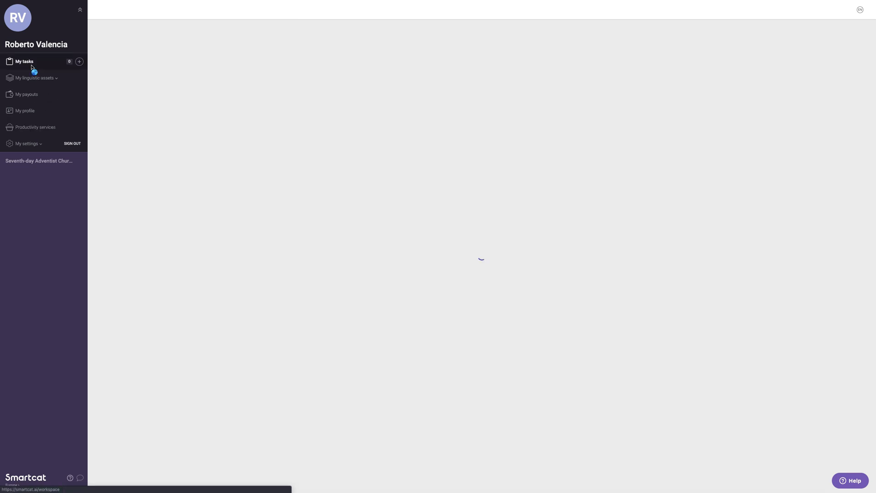
{"action": "left_click", "coordinate": [264, 32]}
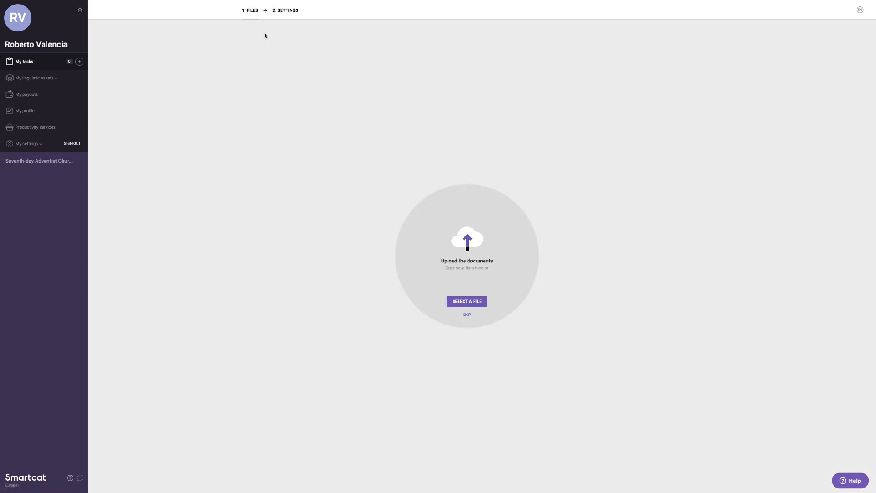
{"action": "left_click", "coordinate": [456, 301]}
{"action": "left_click_drag", "start_coordinate": [347, 84], "coordinate": [339, 33]}
{"action": "left_click", "coordinate": [633, 130]}
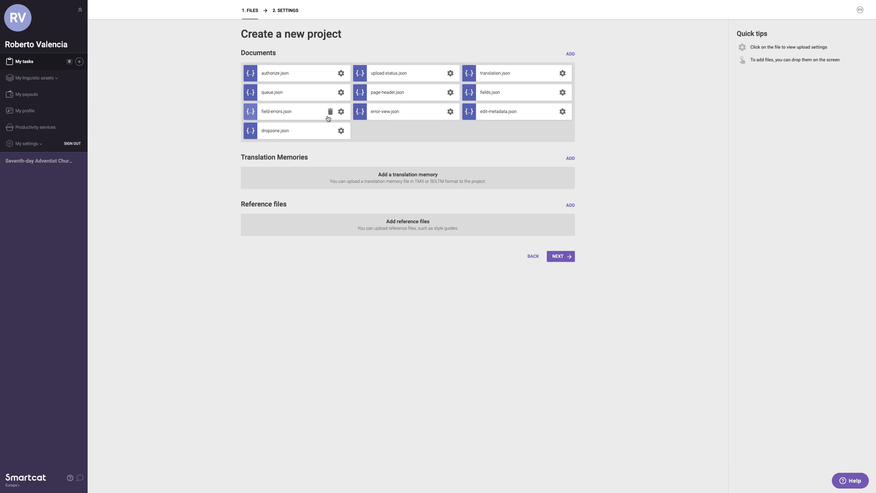
- Continue to the project settings and name the project "AWR Uploader 3"
{"action": "mouse_move", "coordinate": [329, 136]}
{"action": "left_click", "coordinate": [561, 257]}
{"action": "double_click", "coordinate": [285, 69]}
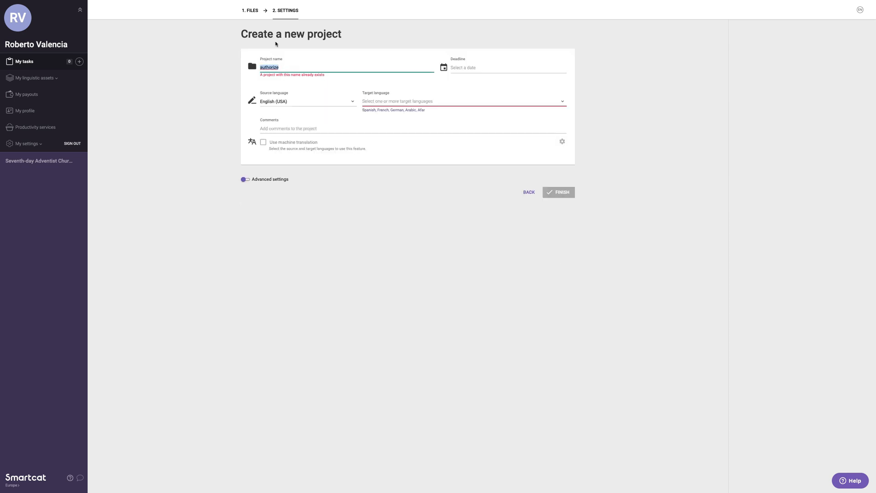
{"action": "type", "text": "AWR Uploader 3"}
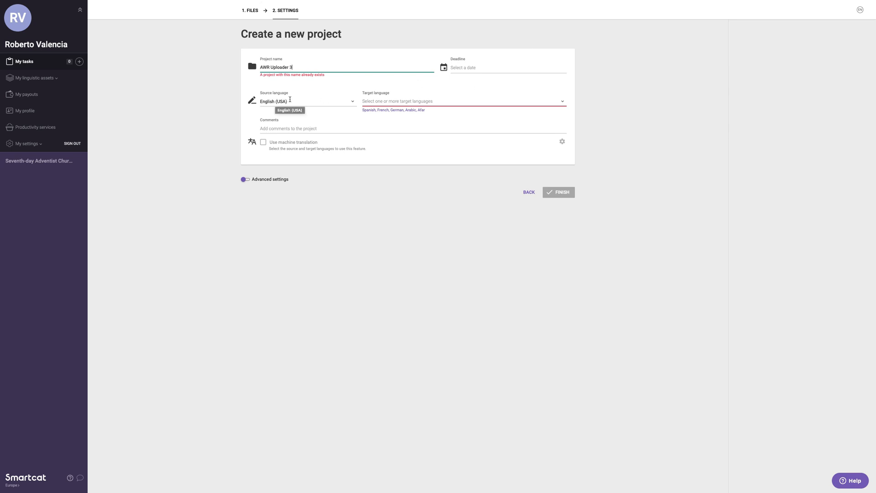
- Add all the suggested target languages to the project one after another, from Spanish, French and German through Vietnamese, Wolof and Yoruba
{"action": "left_click", "coordinate": [369, 110]}
{"action": "left_click", "coordinate": [369, 110]}
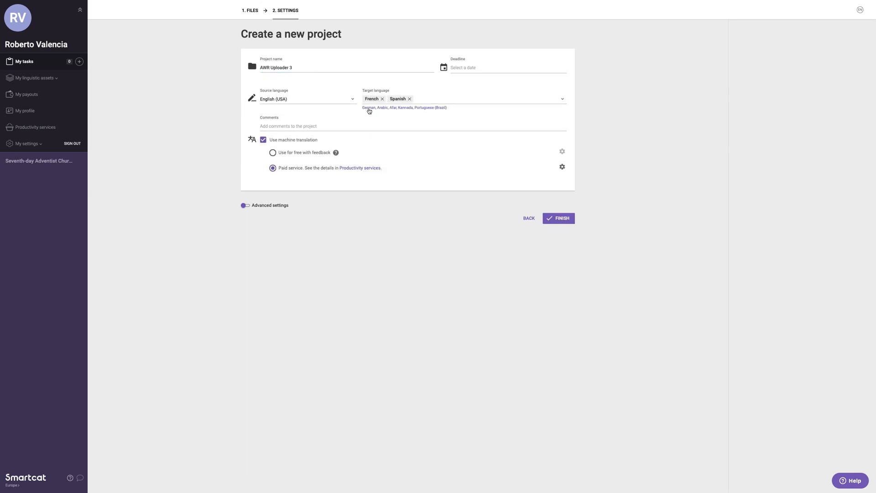
{"action": "left_click", "coordinate": [369, 110]}
{"action": "left_click", "coordinate": [369, 110]}
{"action": "left_click", "coordinate": [370, 110]}
{"action": "left_click", "coordinate": [369, 110]}
{"action": "left_click", "coordinate": [369, 111]}
{"action": "left_click", "coordinate": [367, 120]}
{"action": "left_click", "coordinate": [368, 120]}
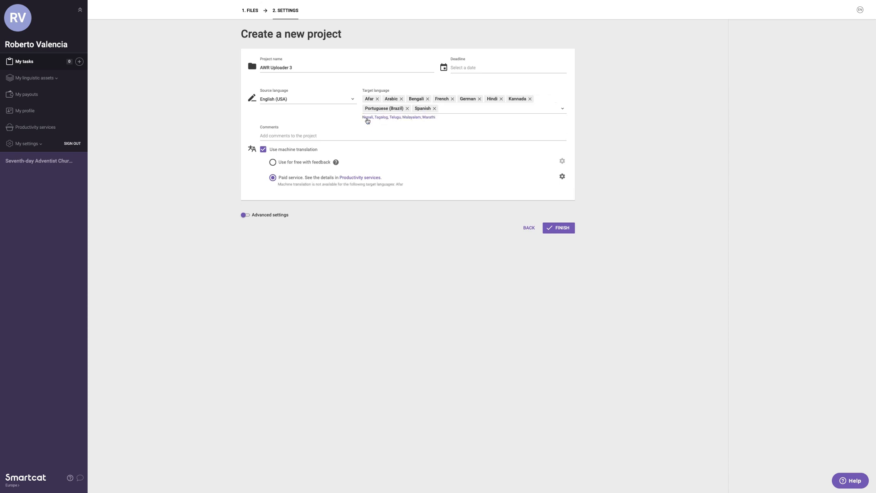
{"action": "left_click", "coordinate": [367, 120]}
{"action": "left_click", "coordinate": [367, 120]}
{"action": "left_click", "coordinate": [368, 119]}
{"action": "left_click", "coordinate": [368, 119]}
{"action": "left_click", "coordinate": [368, 120]}
{"action": "left_click", "coordinate": [367, 128]}
{"action": "left_click", "coordinate": [368, 127]}
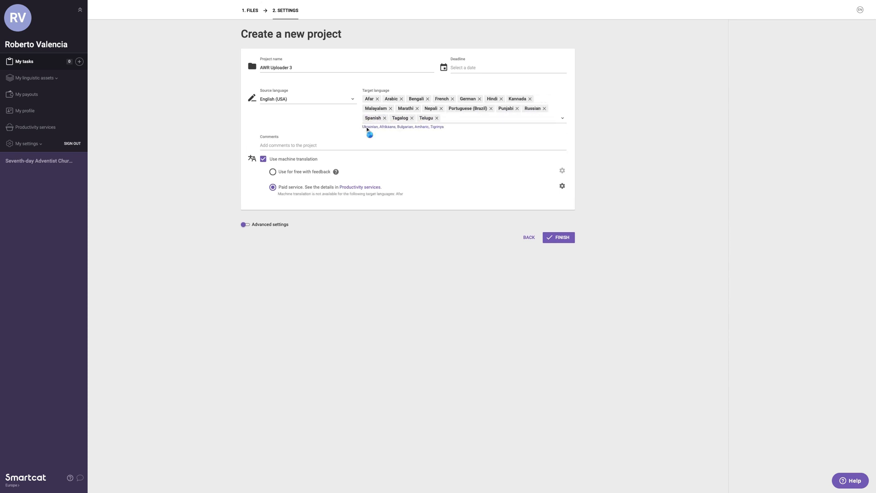
{"action": "left_click", "coordinate": [367, 128]}
{"action": "left_click", "coordinate": [367, 128]}
{"action": "left_click", "coordinate": [367, 128]}
{"action": "left_click", "coordinate": [367, 136]}
{"action": "left_click", "coordinate": [367, 137]}
{"action": "left_click", "coordinate": [367, 137]}
{"action": "left_click", "coordinate": [367, 137]}
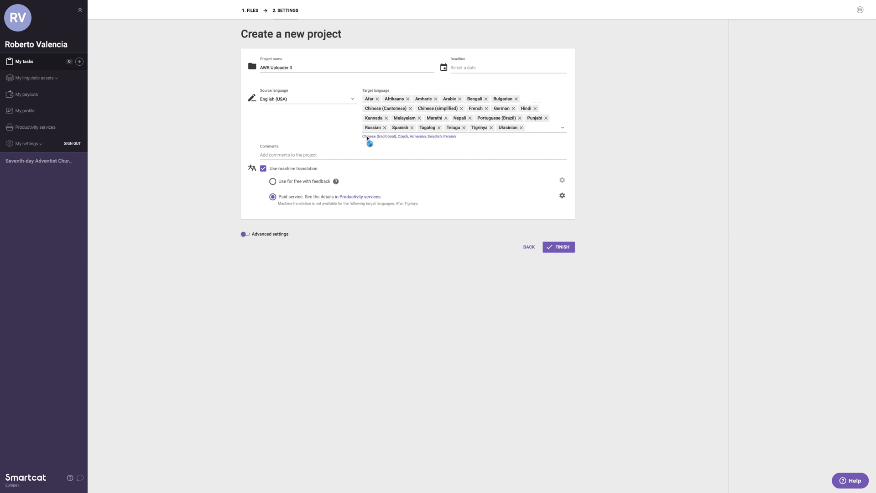
{"action": "left_click", "coordinate": [367, 137]}
{"action": "left_click", "coordinate": [370, 141]}
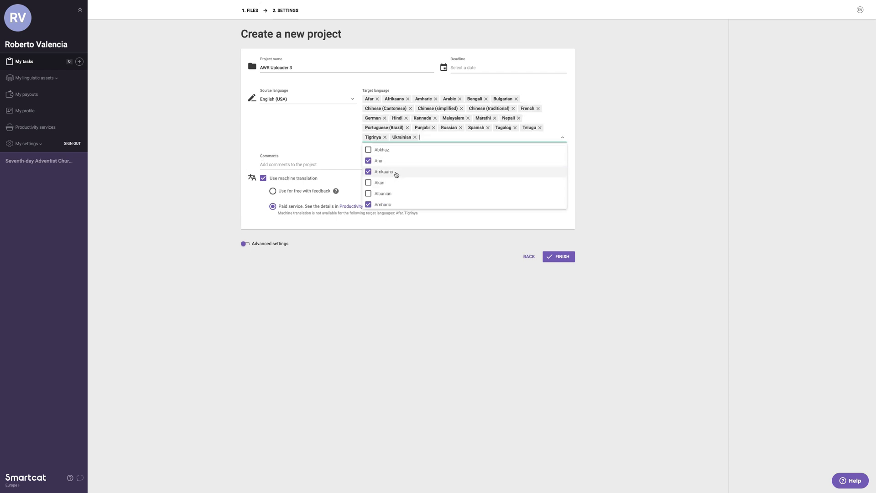
{"action": "left_click", "coordinate": [358, 125]}
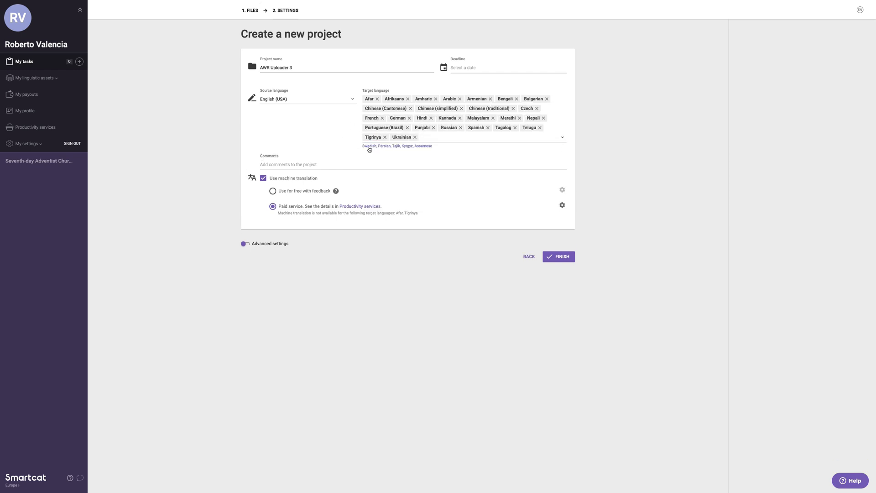
{"action": "left_click", "coordinate": [369, 147]}
{"action": "left_click", "coordinate": [369, 146]}
{"action": "left_click", "coordinate": [369, 147]}
{"action": "left_click", "coordinate": [368, 146]}
{"action": "left_click", "coordinate": [369, 146]}
{"action": "left_click", "coordinate": [368, 147]}
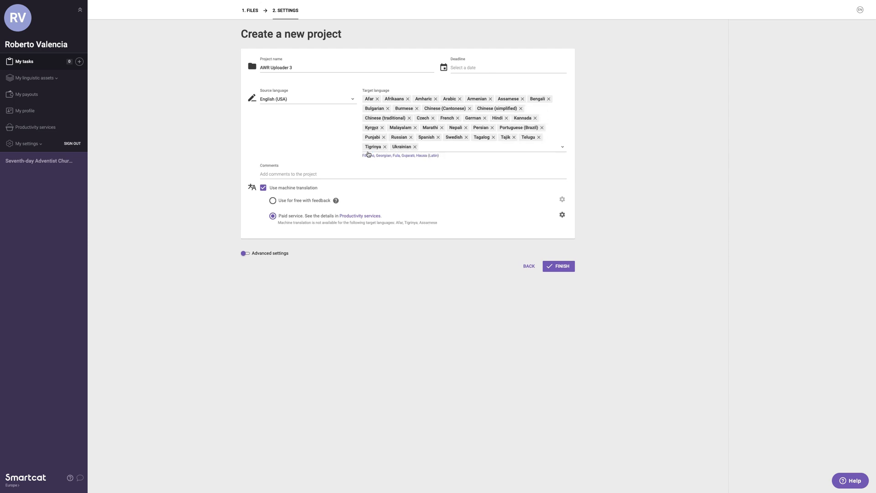
{"action": "left_click", "coordinate": [368, 155]}
{"action": "left_click", "coordinate": [369, 156]}
{"action": "left_click", "coordinate": [369, 155]}
{"action": "left_click", "coordinate": [369, 155]}
{"action": "left_click", "coordinate": [368, 156]}
{"action": "left_click", "coordinate": [367, 165]}
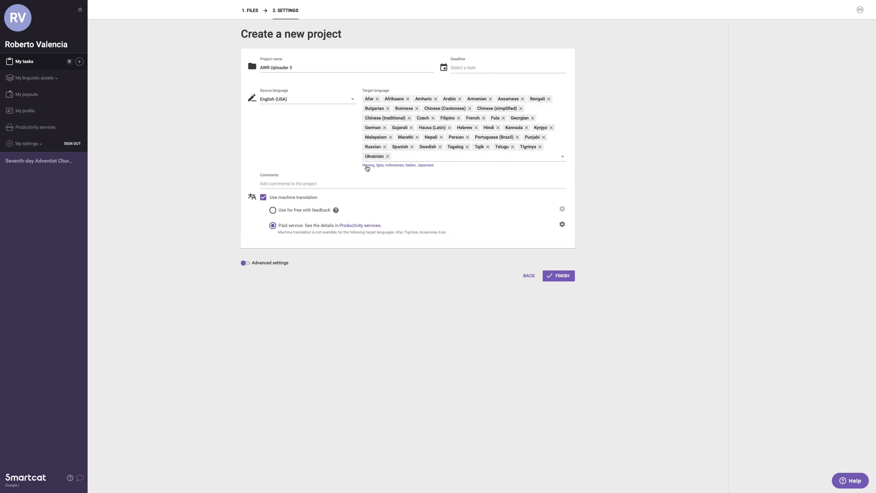
{"action": "left_click", "coordinate": [368, 165]}
{"action": "left_click", "coordinate": [367, 165]}
{"action": "left_click", "coordinate": [367, 166]}
{"action": "left_click", "coordinate": [367, 165]}
{"action": "left_click", "coordinate": [365, 165]}
{"action": "left_click", "coordinate": [366, 166]}
{"action": "left_click", "coordinate": [366, 176]}
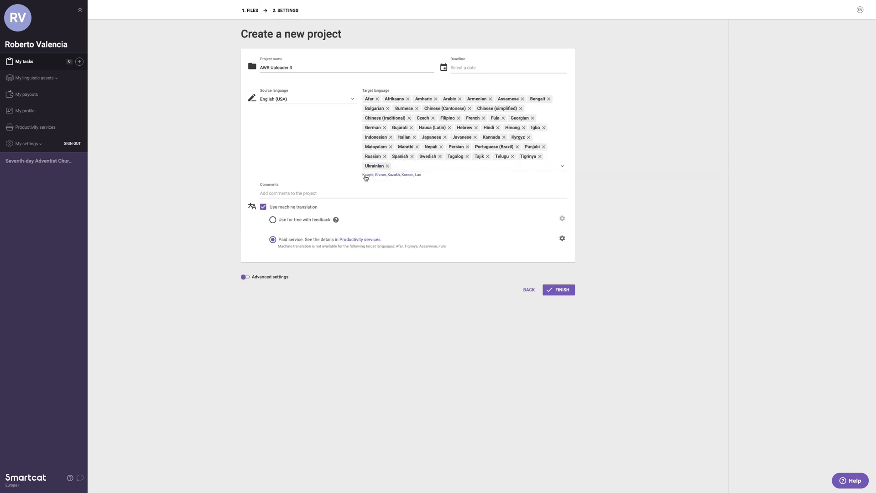
{"action": "left_click", "coordinate": [365, 175]}
{"action": "left_click", "coordinate": [365, 176]}
{"action": "left_click", "coordinate": [365, 176]}
{"action": "left_click", "coordinate": [365, 176]}
{"action": "left_click", "coordinate": [365, 176]}
{"action": "left_click", "coordinate": [365, 176]}
{"action": "left_click", "coordinate": [365, 185]}
{"action": "left_click", "coordinate": [365, 185]}
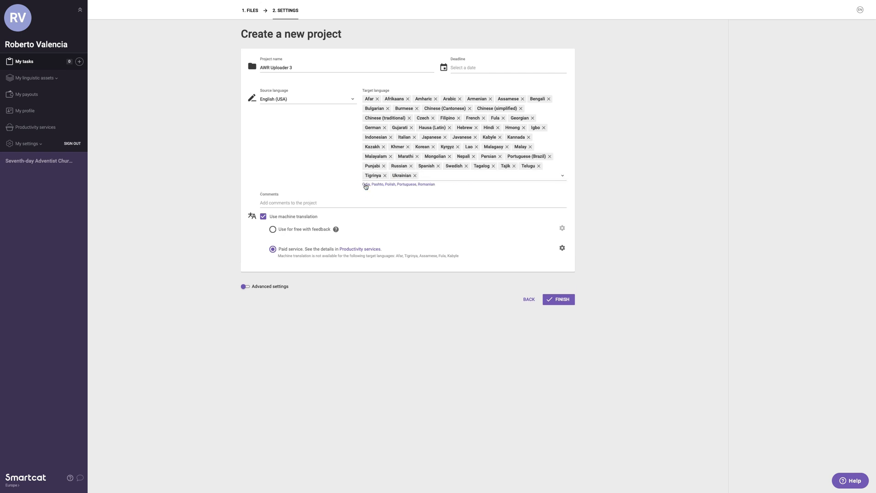
{"action": "left_click", "coordinate": [365, 185]}
{"action": "left_click", "coordinate": [366, 185]}
{"action": "left_click", "coordinate": [366, 185]}
{"action": "left_click", "coordinate": [365, 185]}
{"action": "left_click", "coordinate": [366, 185]}
{"action": "left_click", "coordinate": [366, 185]}
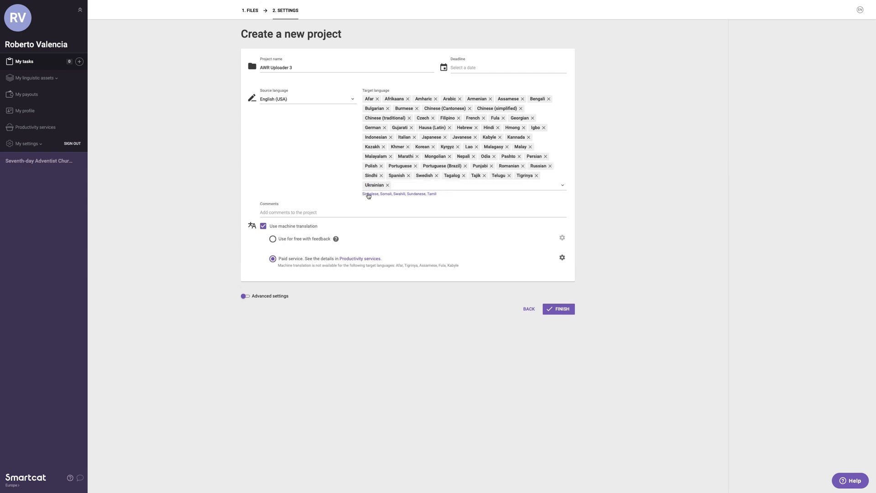
{"action": "left_click", "coordinate": [367, 194]}
{"action": "left_click", "coordinate": [367, 194]}
{"action": "left_click", "coordinate": [367, 194]}
{"action": "left_click", "coordinate": [367, 194]}
{"action": "left_click", "coordinate": [367, 194]}
{"action": "left_click", "coordinate": [367, 194]}
{"action": "left_click", "coordinate": [367, 203]}
{"action": "left_click", "coordinate": [368, 204]}
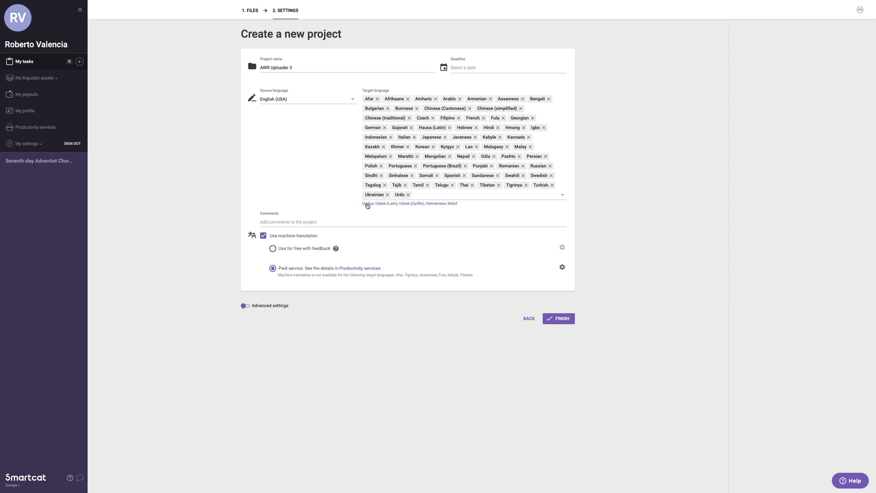
{"action": "left_click", "coordinate": [368, 204]}
{"action": "left_click", "coordinate": [367, 204]}
{"action": "left_click", "coordinate": [368, 204]}
{"action": "left_click", "coordinate": [367, 204]}
{"action": "left_click", "coordinate": [367, 204]}
{"action": "left_click", "coordinate": [366, 214]}
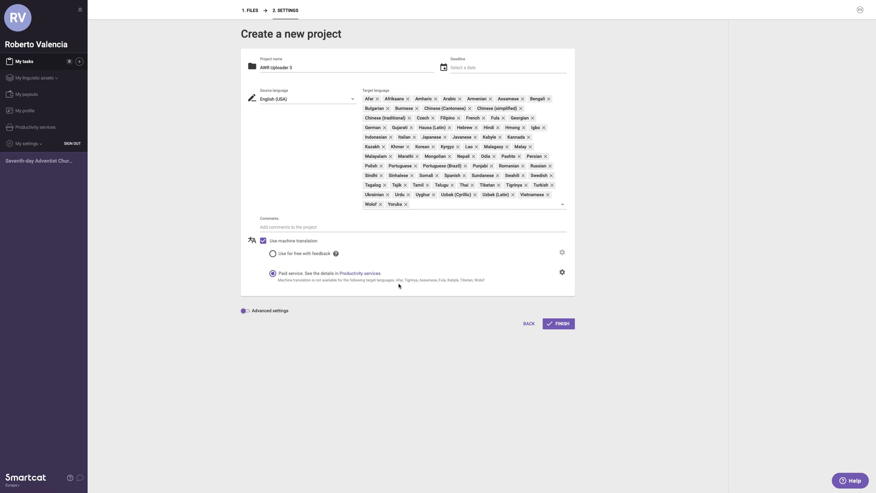
- In the paid machine translation settings, assign all supported languages to the Google Neural Machine Translation engine
{"action": "left_click", "coordinate": [562, 272]}
{"action": "scroll", "coordinate": [493, 333], "scroll_direction": "down", "scroll_amount": 3}
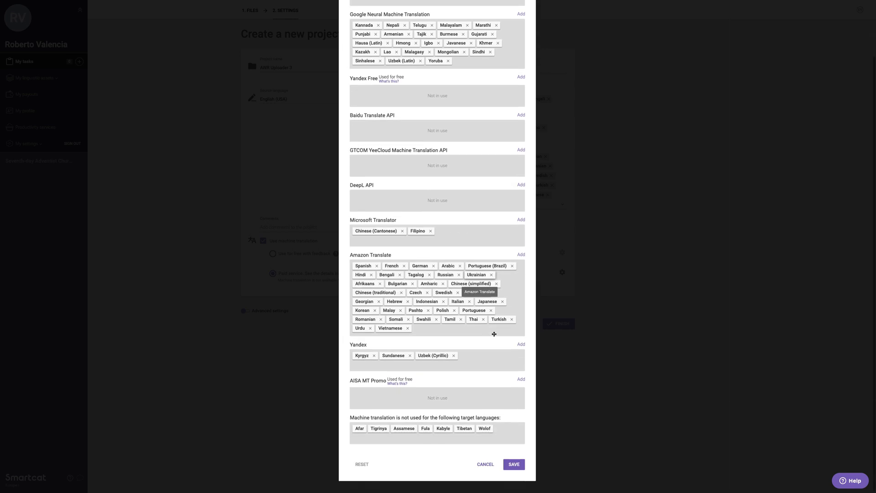
{"action": "left_click", "coordinate": [522, 258]}
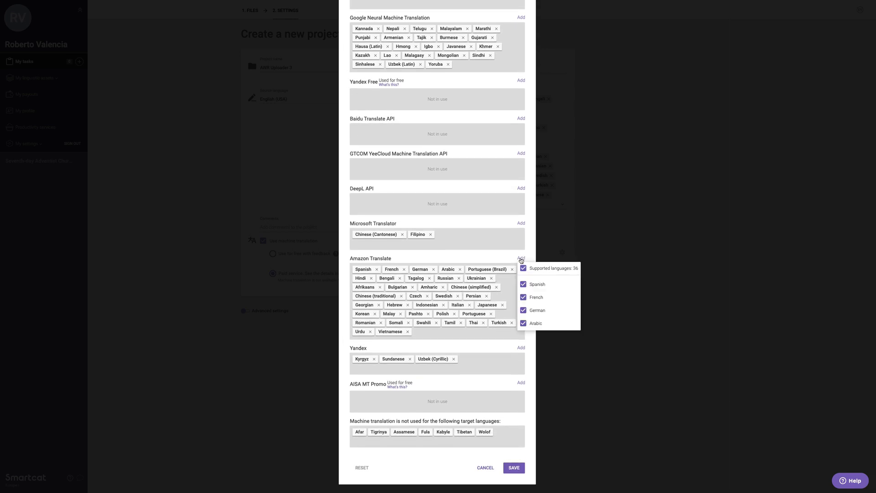
{"action": "scroll", "coordinate": [504, 263], "scroll_direction": "up", "scroll_amount": 3}
{"action": "left_click", "coordinate": [521, 77]}
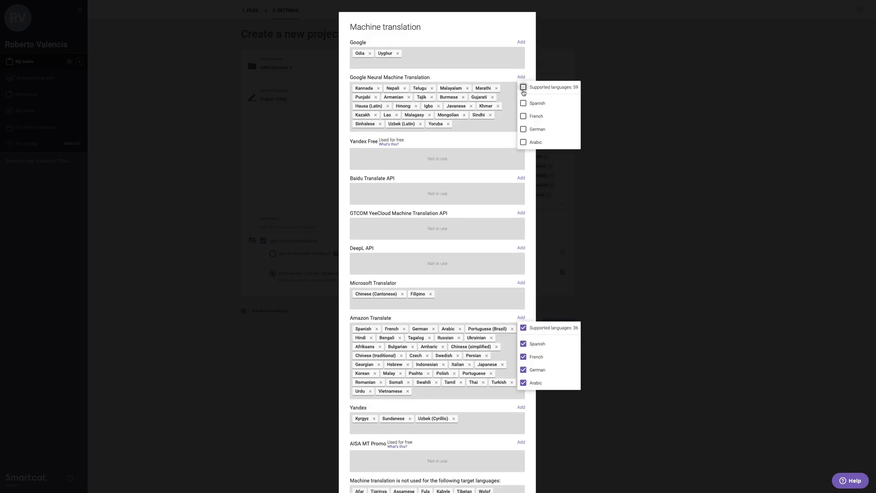
{"action": "left_click", "coordinate": [524, 86]}
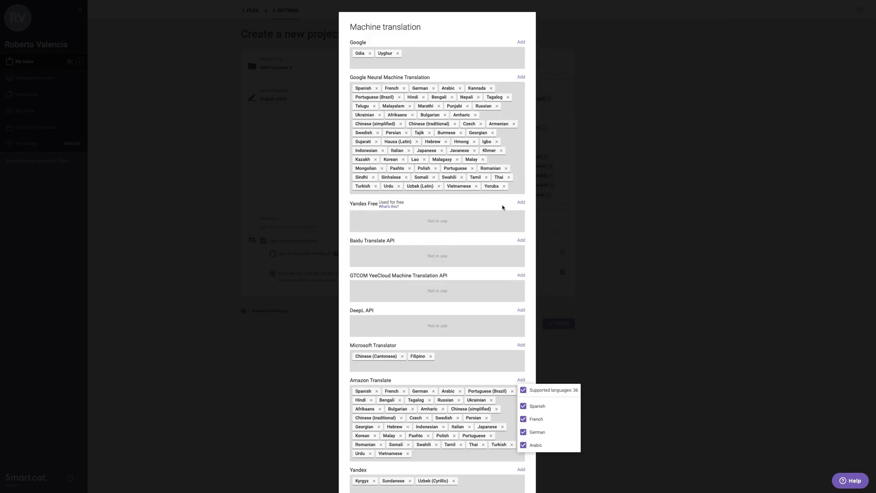
- Assign all supported languages to the Baidu Translate API and DeepL API engines
{"action": "left_click", "coordinate": [521, 241]}
{"action": "left_click", "coordinate": [523, 252]}
{"action": "scroll", "coordinate": [524, 196], "scroll_direction": "down", "scroll_amount": 5}
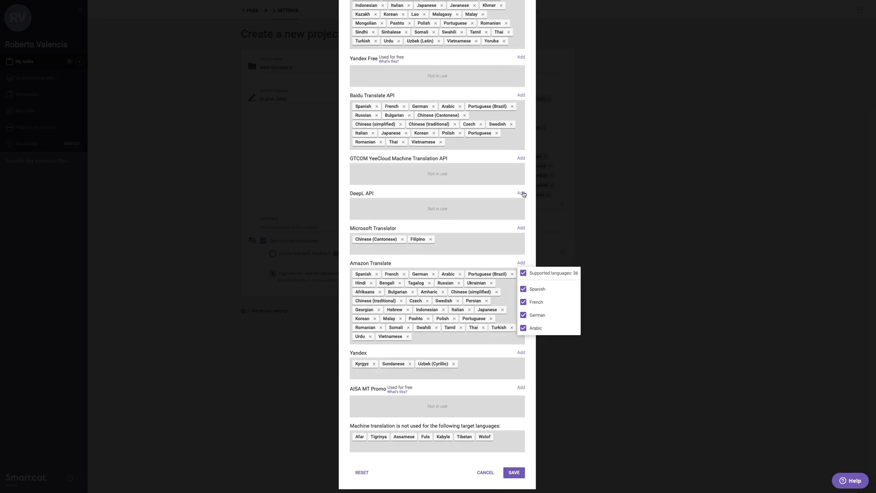
{"action": "left_click", "coordinate": [521, 193]}
{"action": "left_click", "coordinate": [523, 204]}
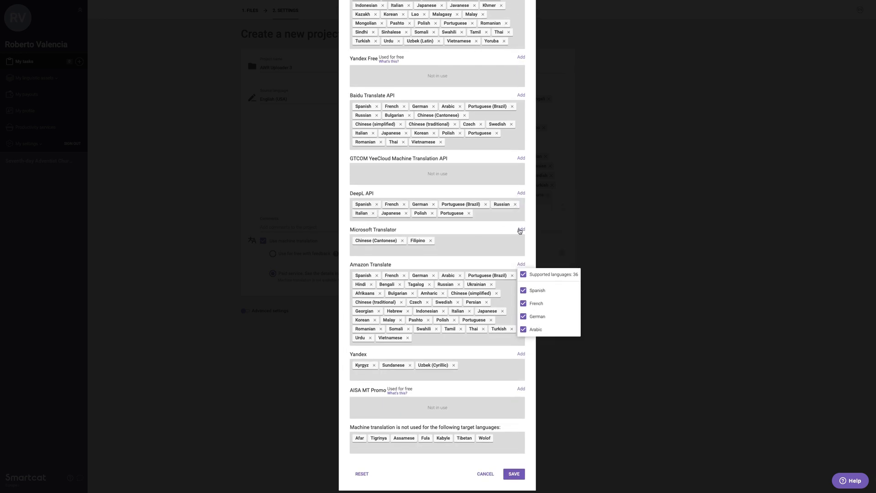
- Assign all supported languages to the Microsoft Translator and Yandex engines
{"action": "left_click", "coordinate": [520, 231]}
{"action": "left_click", "coordinate": [524, 240]}
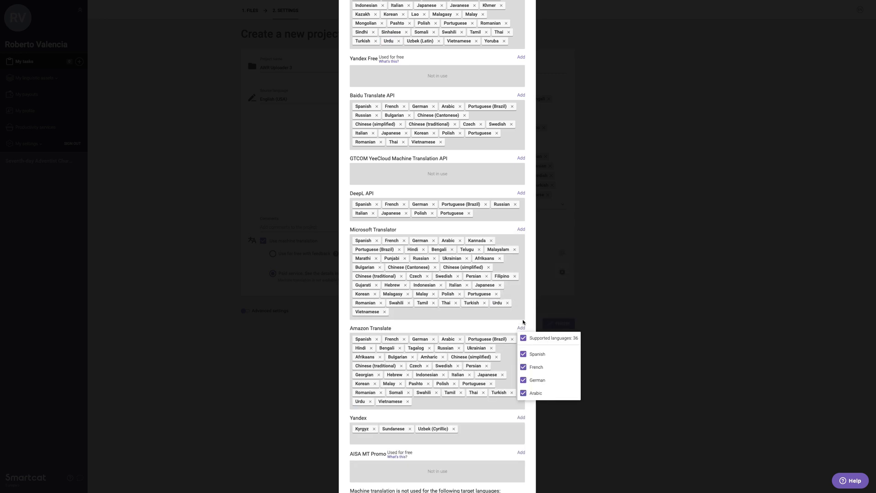
{"action": "left_click", "coordinate": [522, 328]}
{"action": "scroll", "coordinate": [502, 447], "scroll_direction": "down", "scroll_amount": 3}
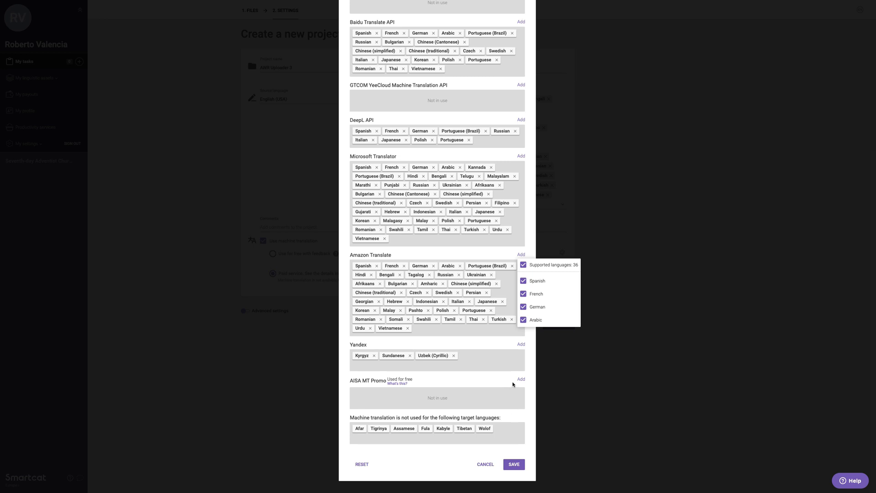
{"action": "left_click", "coordinate": [521, 345]}
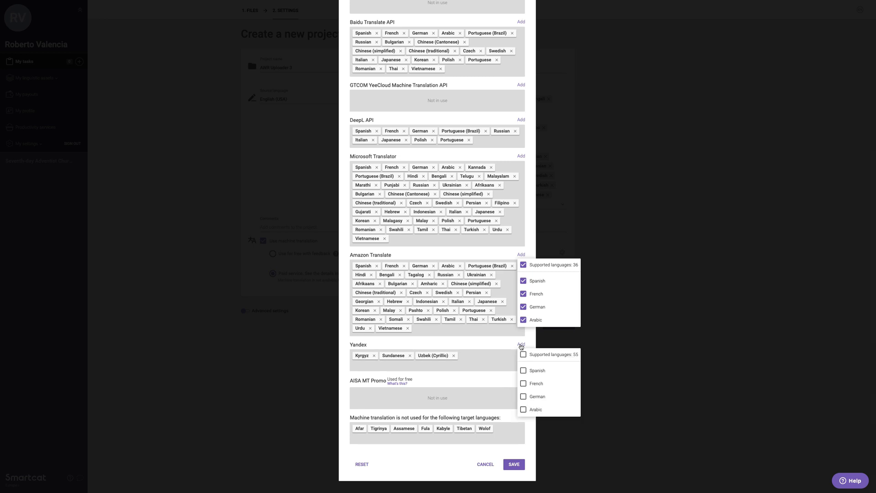
{"action": "left_click", "coordinate": [523, 355]}
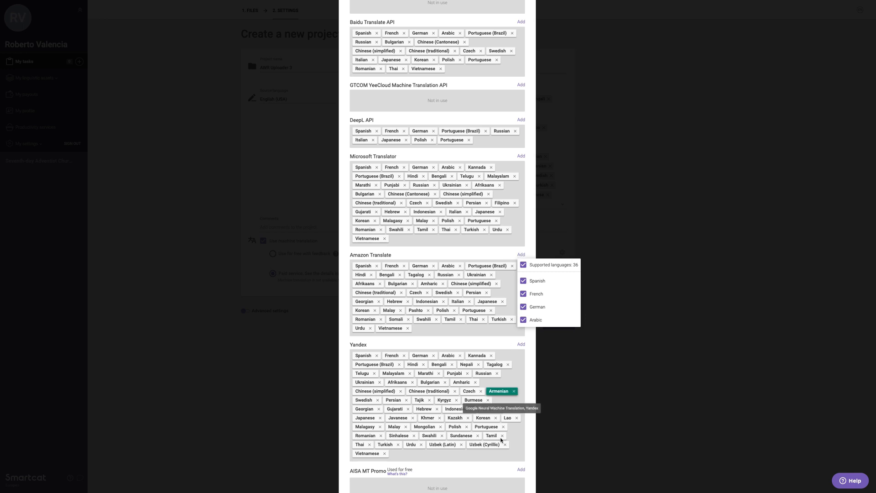
- Review the engine assignments, open the language choices for GTCOM YeeCloud Machine Translation API, and save the machine translation settings
{"action": "scroll", "coordinate": [511, 429], "scroll_direction": "down", "scroll_amount": 3}
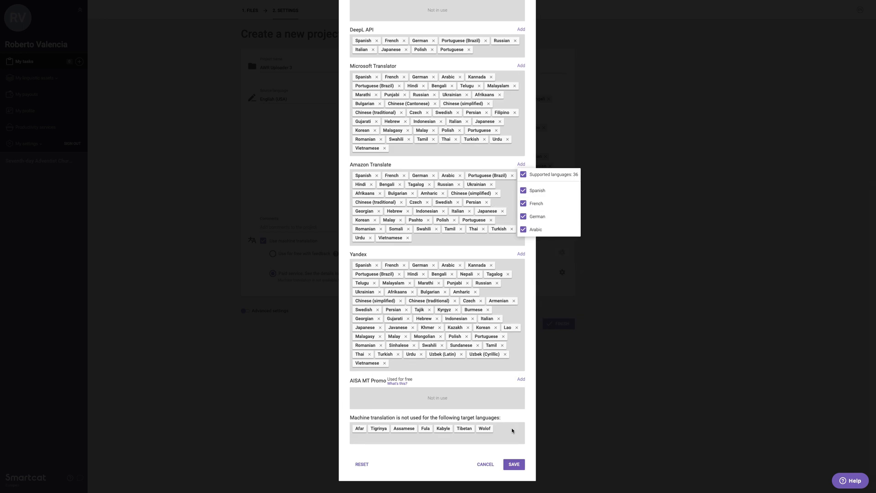
{"action": "scroll", "coordinate": [511, 428], "scroll_direction": "up", "scroll_amount": 8}
{"action": "scroll", "coordinate": [511, 428], "scroll_direction": "up", "scroll_amount": 2}
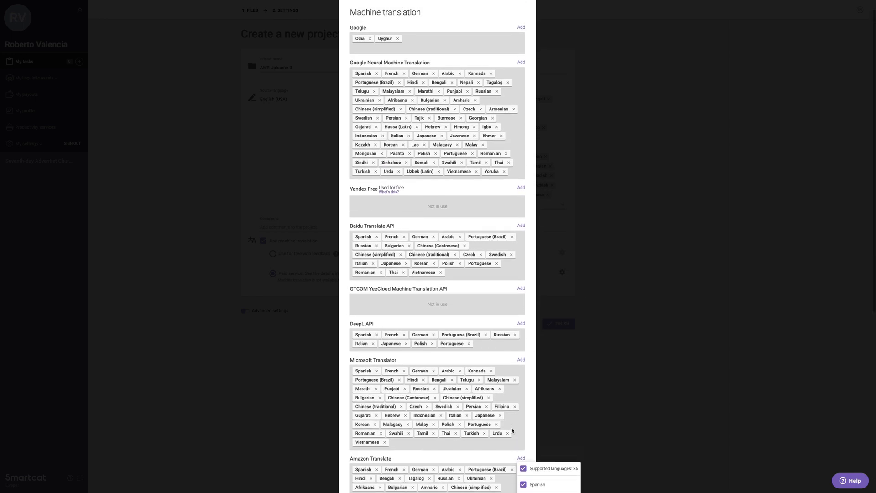
{"action": "left_click", "coordinate": [522, 304]}
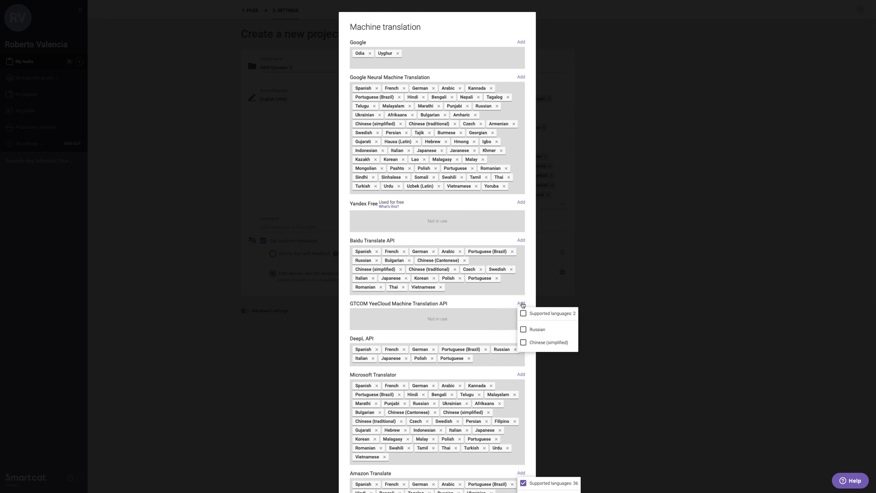
{"action": "scroll", "coordinate": [510, 319], "scroll_direction": "down", "scroll_amount": 10}
{"action": "left_click", "coordinate": [513, 464]}
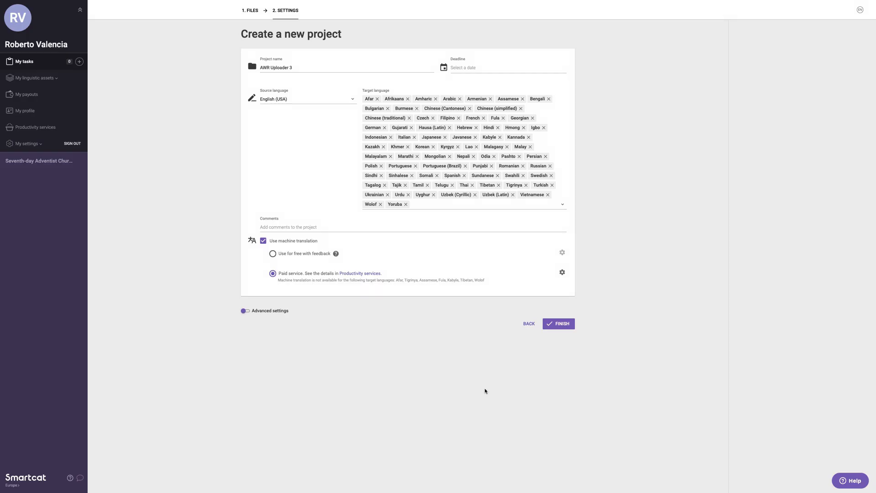
- Enable the advanced project settings and add a Machine translation rule for pre-translation
{"action": "left_click", "coordinate": [245, 311]}
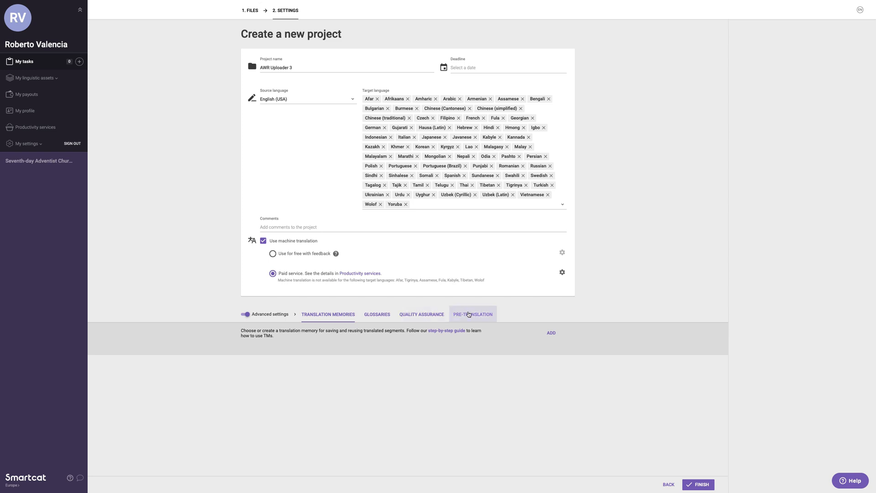
{"action": "left_click", "coordinate": [469, 314]}
{"action": "left_click", "coordinate": [387, 350]}
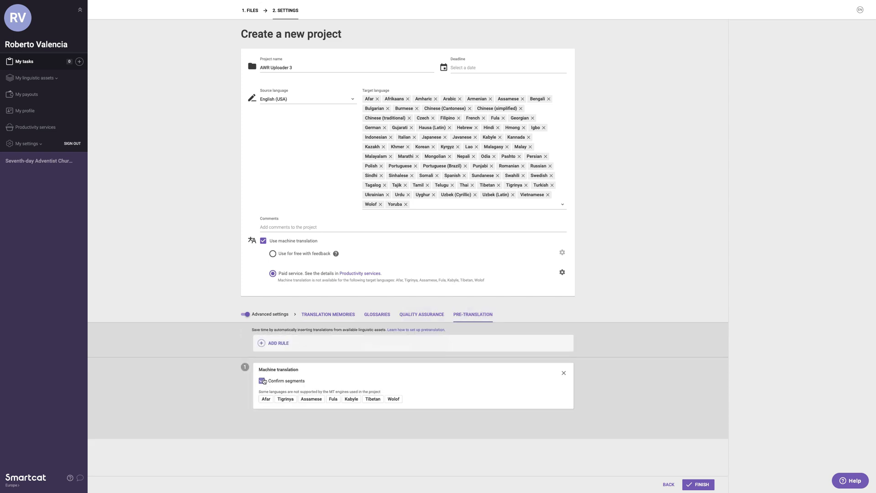
- Create a new translation memory for the project that new translations are written to, and finish creating the project
{"action": "left_click", "coordinate": [421, 317]}
{"action": "scroll", "coordinate": [409, 358], "scroll_direction": "down", "scroll_amount": 2}
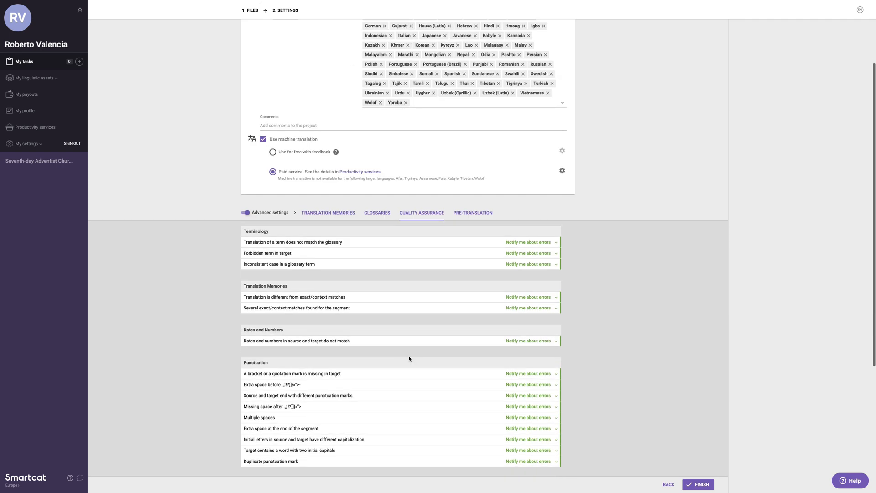
{"action": "left_click", "coordinate": [378, 216]}
{"action": "left_click", "coordinate": [334, 315]}
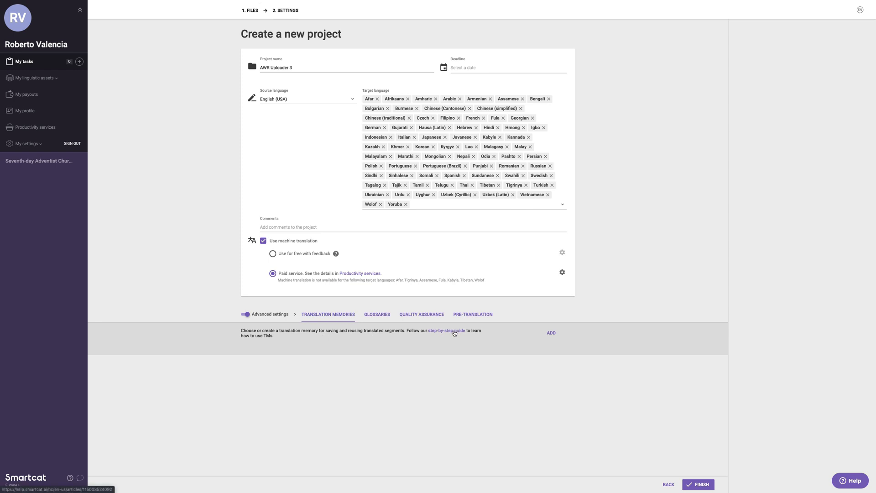
{"action": "left_click", "coordinate": [551, 333]}
{"action": "left_click", "coordinate": [550, 359]}
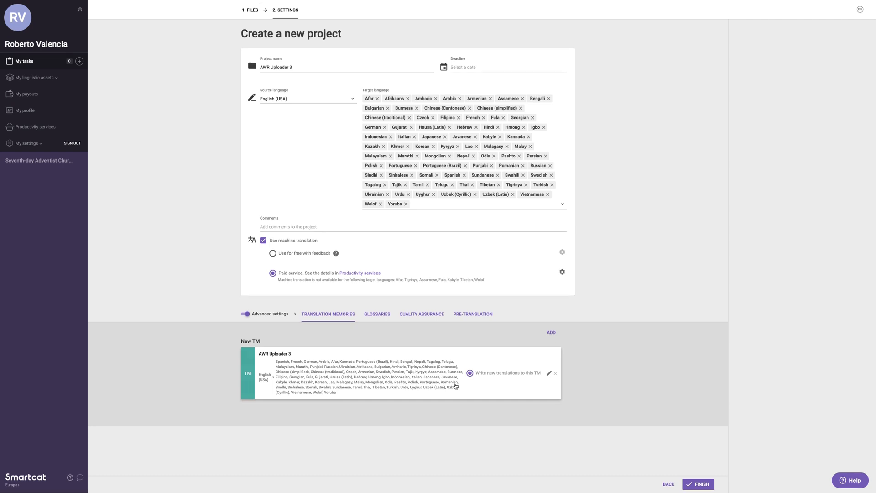
{"action": "left_click", "coordinate": [698, 485]}
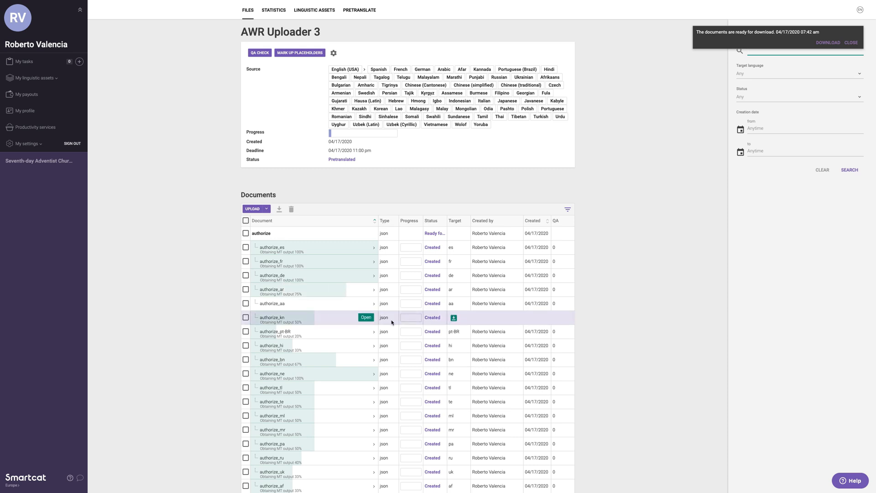
- Examine the machine translation and pre-translation progress of the authorize documents and of the dropzone documents on page 2
{"action": "scroll", "coordinate": [622, 398], "scroll_direction": "down", "scroll_amount": 3}
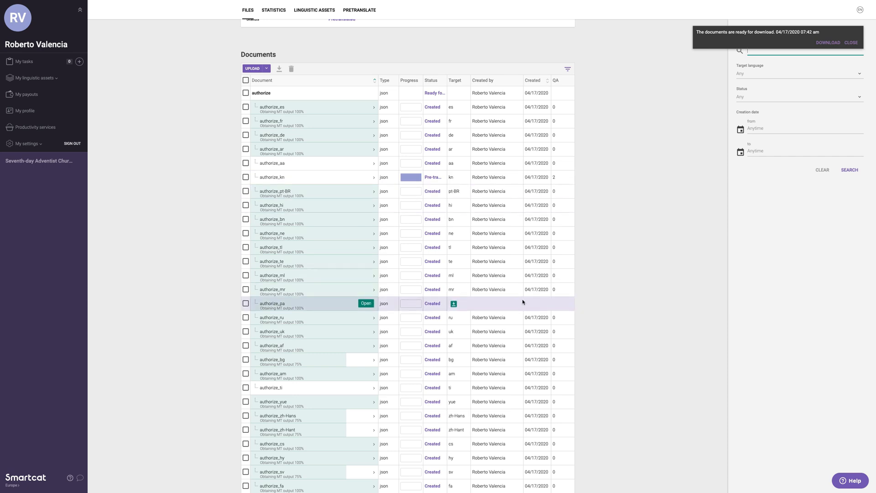
{"action": "left_click", "coordinate": [443, 181]}
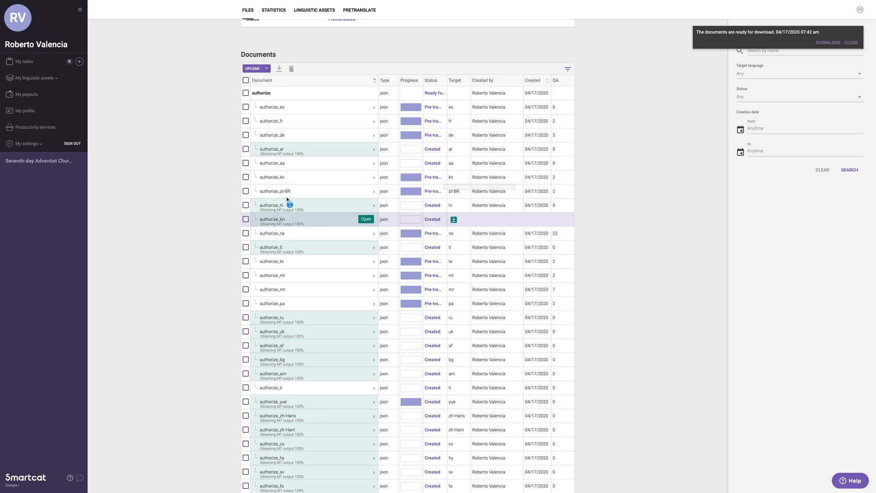
{"action": "scroll", "coordinate": [284, 195], "scroll_direction": "down", "scroll_amount": 15}
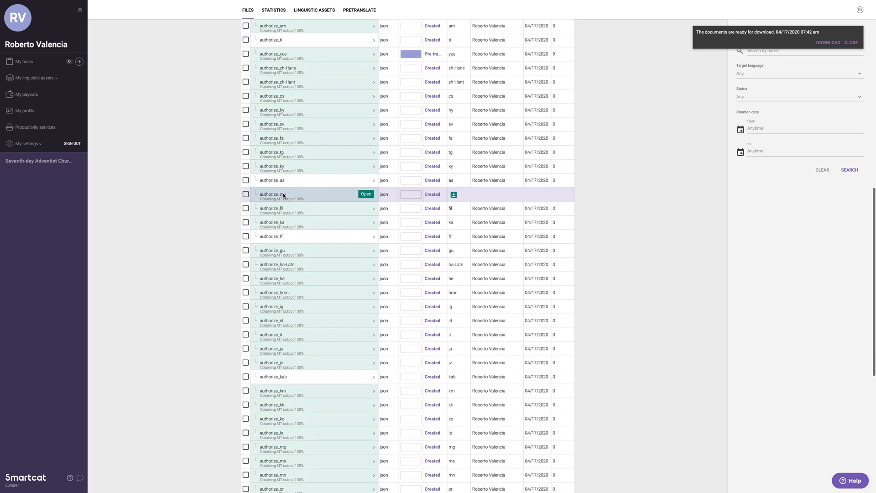
{"action": "left_click", "coordinate": [484, 481]}
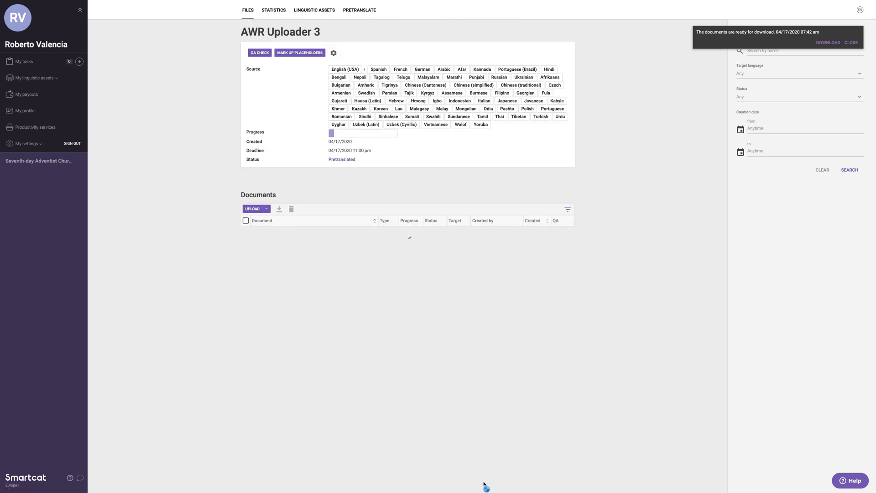
{"action": "scroll", "coordinate": [602, 391], "scroll_direction": "down", "scroll_amount": 15}
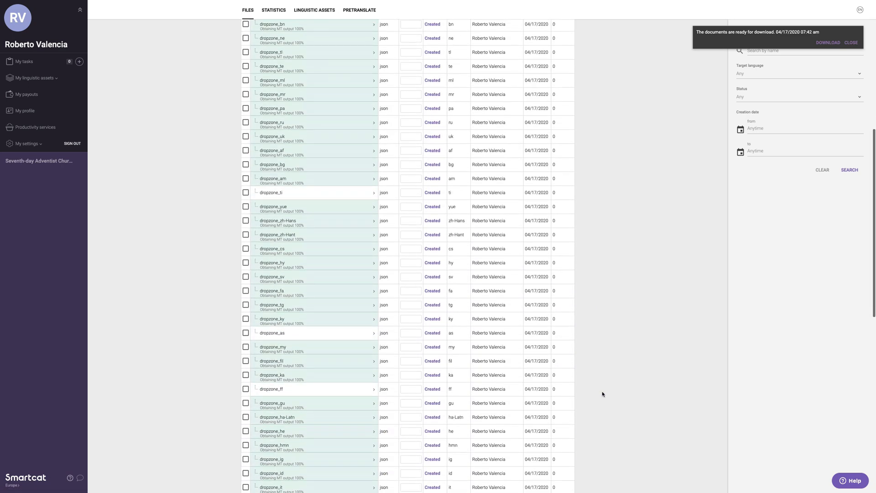
{"action": "scroll", "coordinate": [602, 395], "scroll_direction": "down", "scroll_amount": 2}
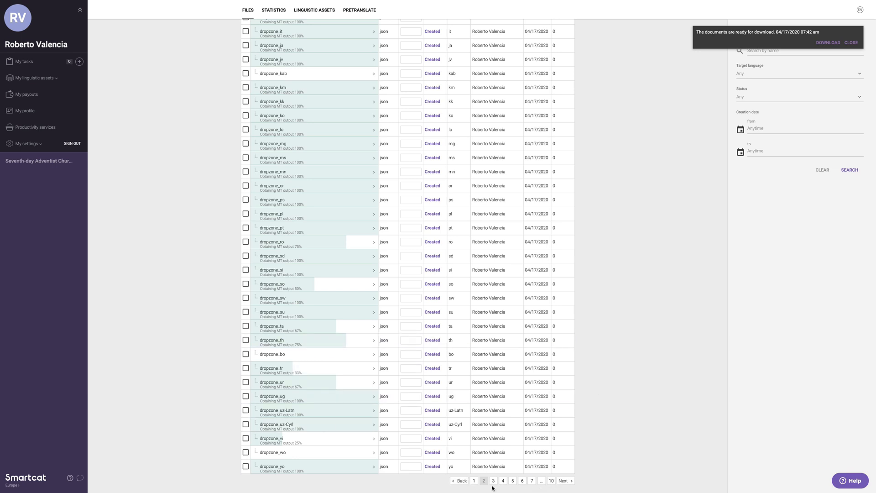
{"action": "scroll", "coordinate": [395, 289], "scroll_direction": "up", "scroll_amount": 17}
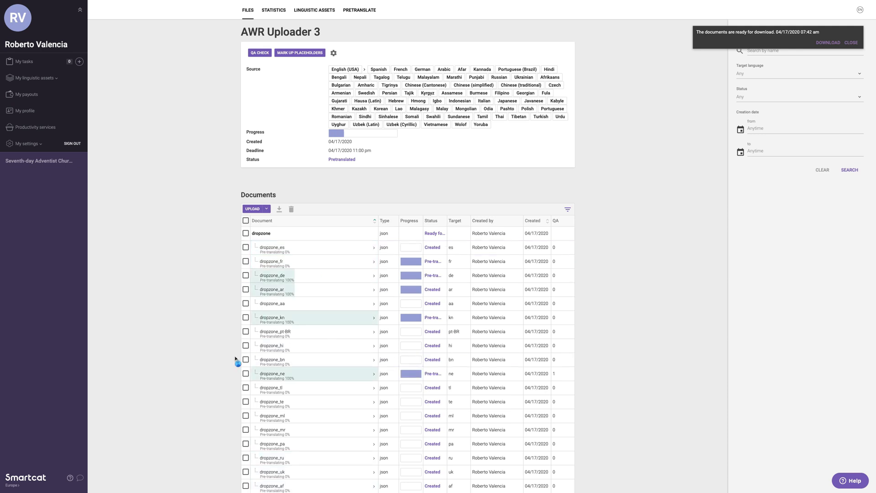
{"action": "scroll", "coordinate": [435, 369], "scroll_direction": "down", "scroll_amount": 2}
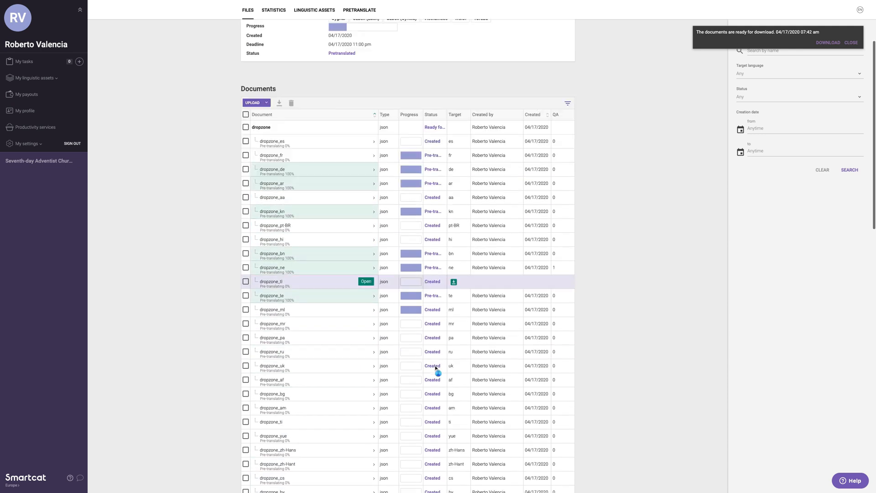
{"action": "scroll", "coordinate": [436, 368], "scroll_direction": "down", "scroll_amount": 4}
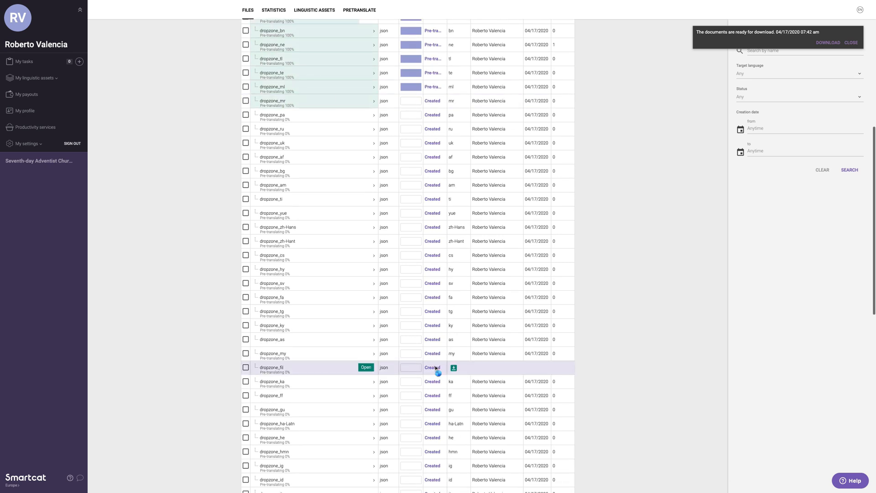
{"action": "scroll", "coordinate": [436, 369], "scroll_direction": "down", "scroll_amount": 7}
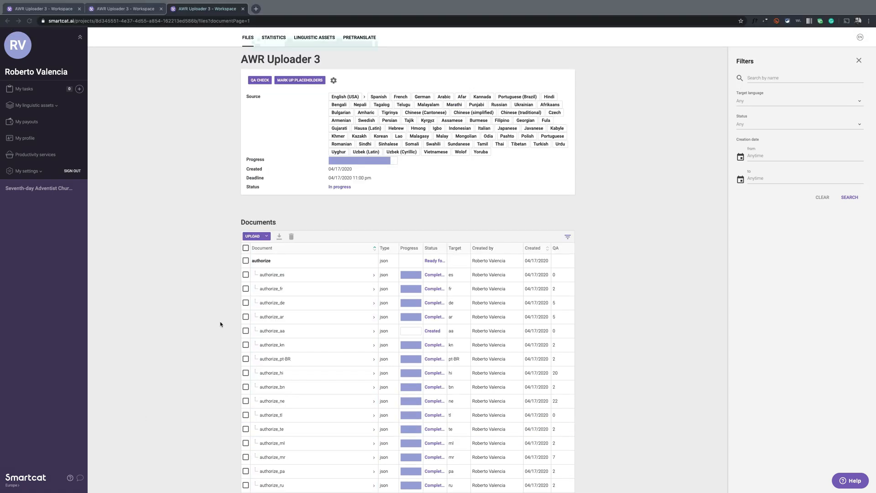
- Select all documents of the project, including those on the other pages of the list
{"action": "scroll", "coordinate": [221, 320], "scroll_direction": "down", "scroll_amount": 3}
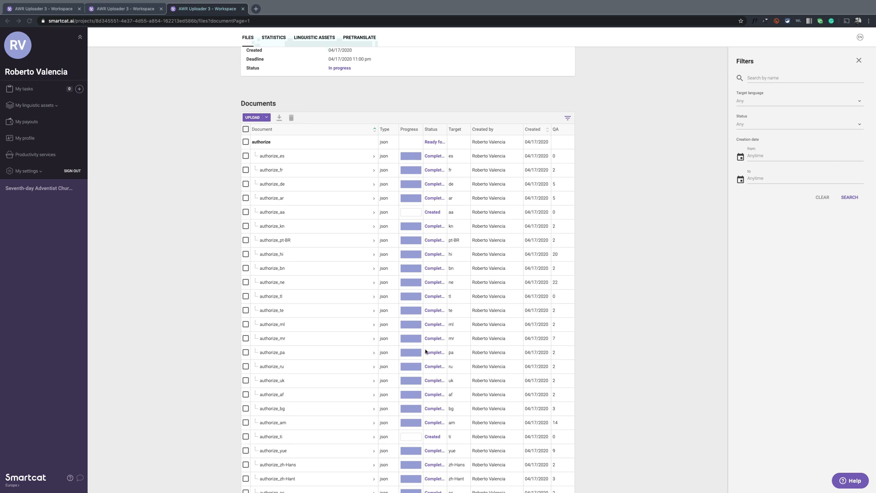
{"action": "scroll", "coordinate": [425, 351], "scroll_direction": "down", "scroll_amount": 15}
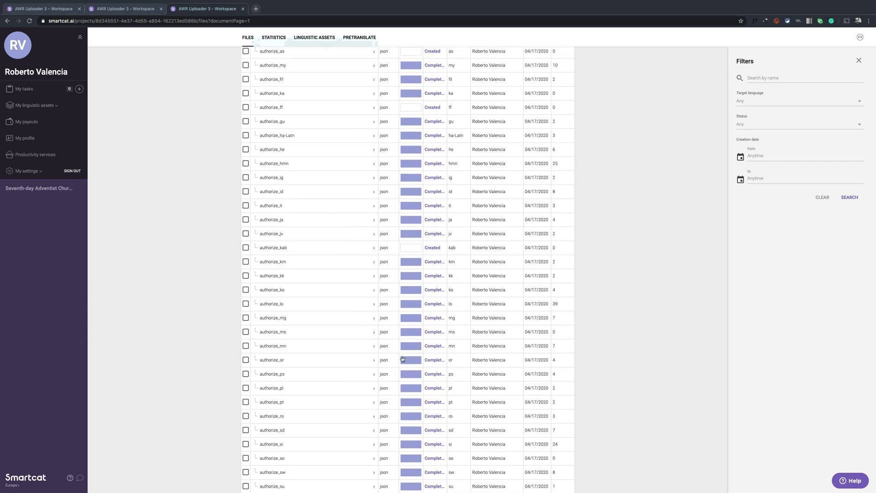
{"action": "scroll", "coordinate": [401, 388], "scroll_direction": "down", "scroll_amount": 5}
{"action": "scroll", "coordinate": [397, 424], "scroll_direction": "up", "scroll_amount": 20}
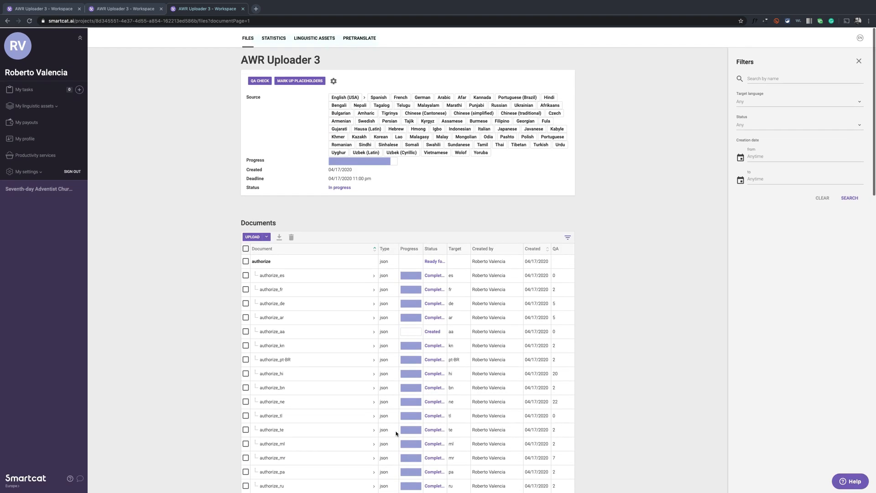
{"action": "left_click", "coordinate": [245, 248]}
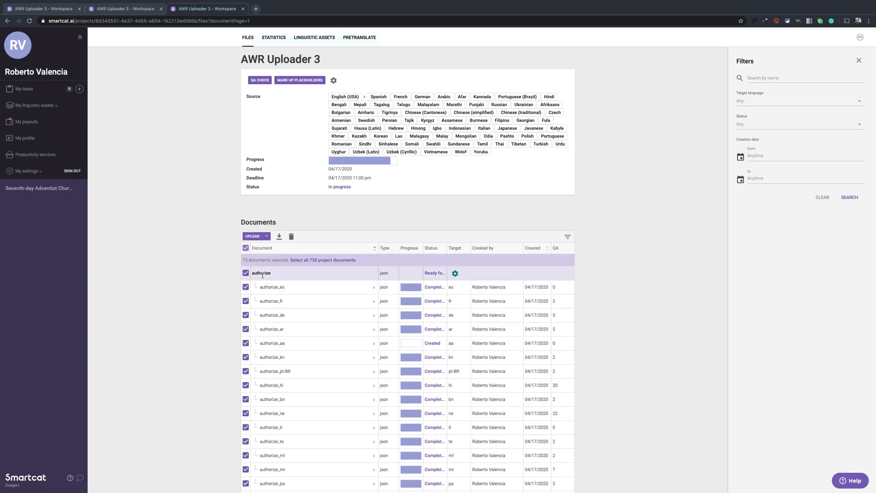
{"action": "scroll", "coordinate": [271, 278], "scroll_direction": "down", "scroll_amount": 15}
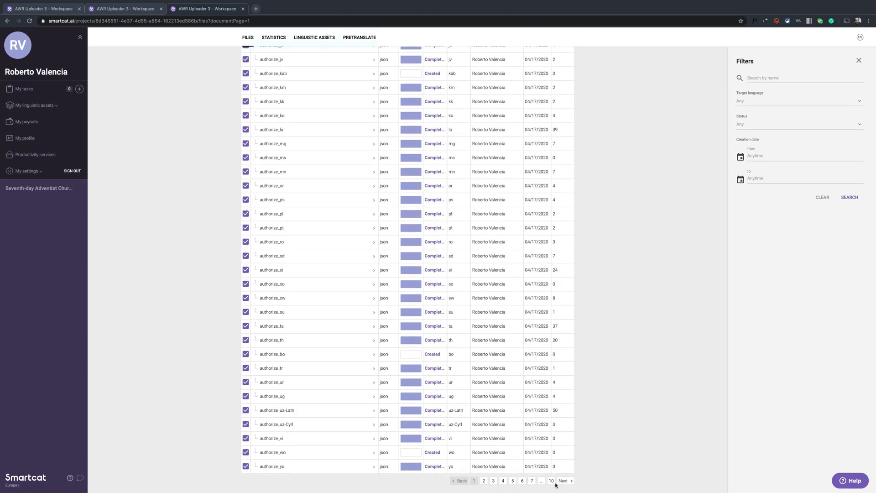
{"action": "scroll", "coordinate": [266, 264], "scroll_direction": "up", "scroll_amount": 10}
{"action": "scroll", "coordinate": [266, 265], "scroll_direction": "up", "scroll_amount": 5}
{"action": "left_click", "coordinate": [302, 177]}
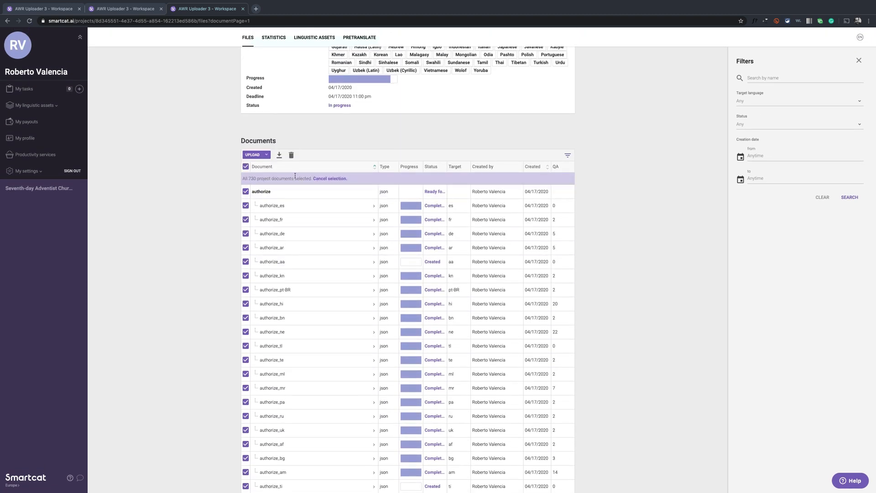
- Download the selected documents as resulting files
{"action": "left_click", "coordinate": [280, 155]}
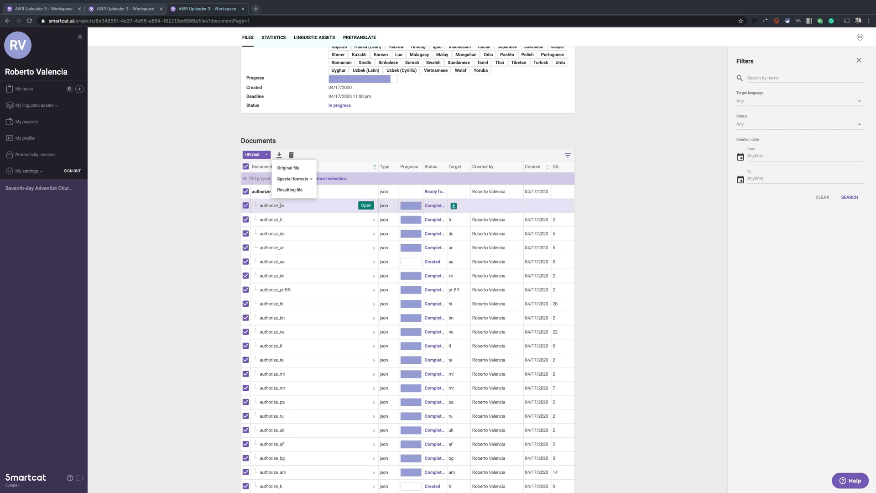
{"action": "left_click", "coordinate": [293, 179]}
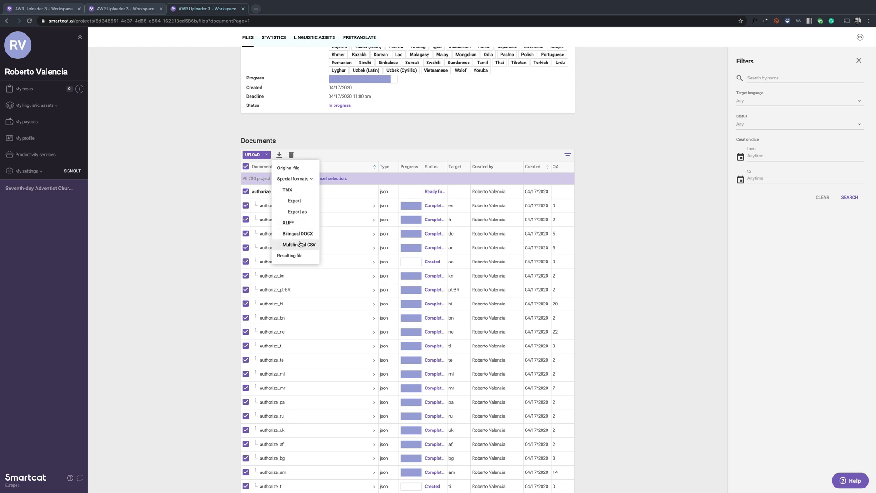
{"action": "left_click", "coordinate": [295, 179]}
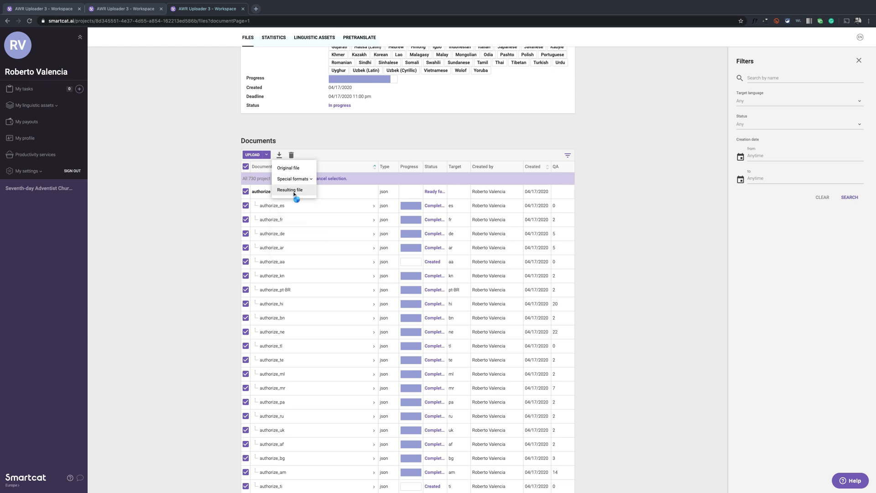
{"action": "left_click", "coordinate": [292, 190]}
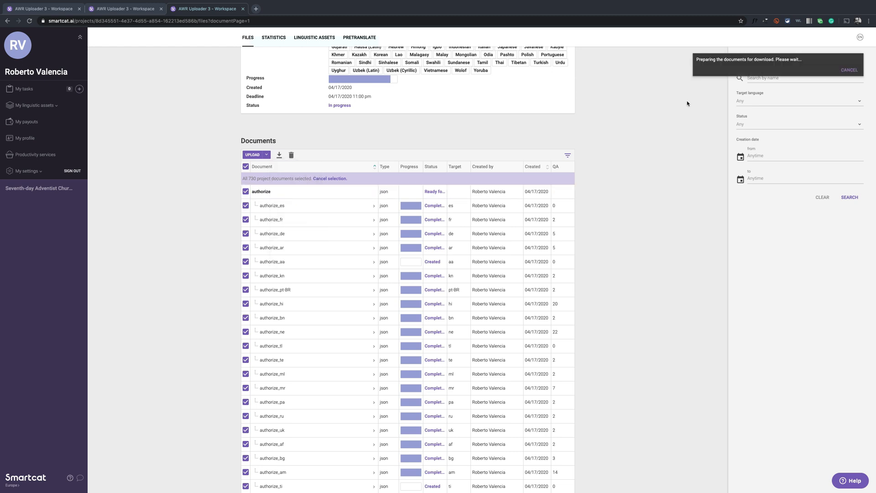